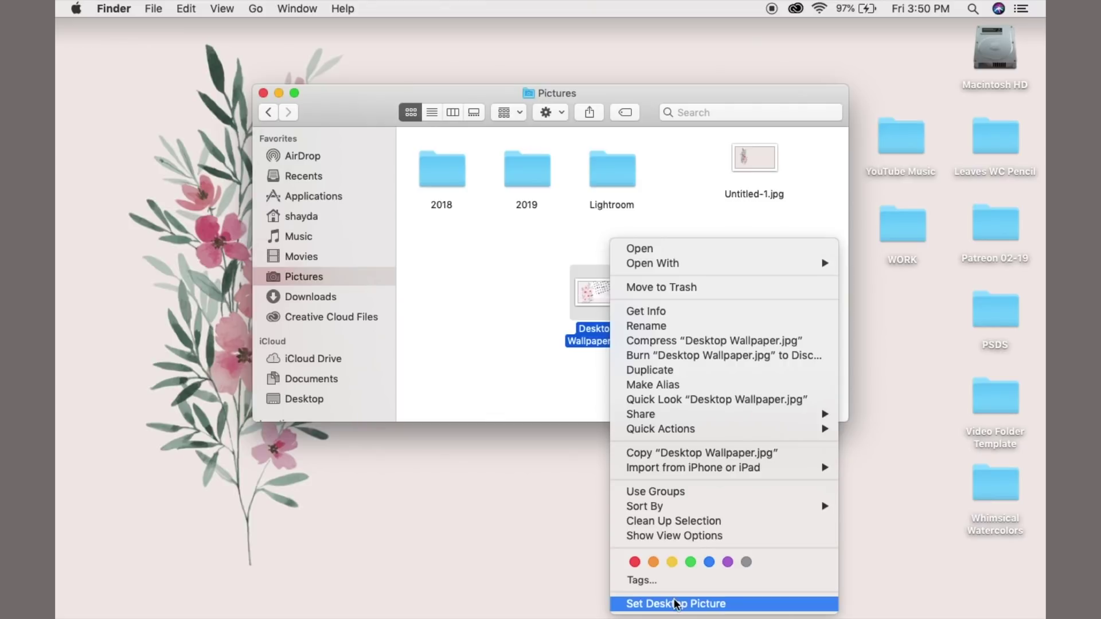
Step: Set Desktop Wallpaper.jpg as the desktop picture and close the Pictures window
left_click(676, 603)
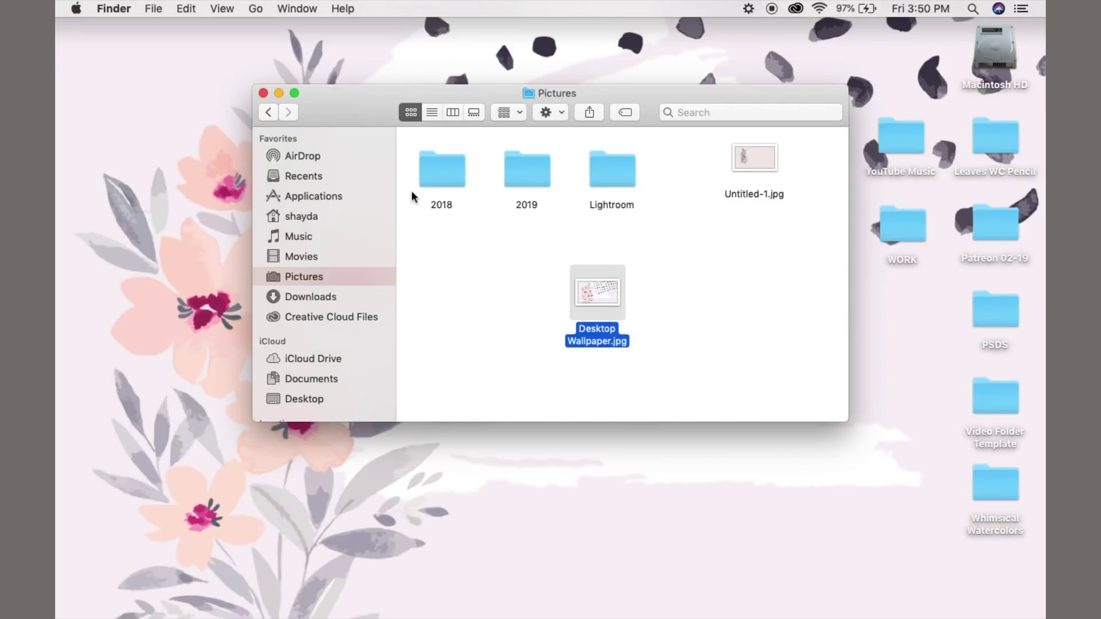
left_click(263, 92)
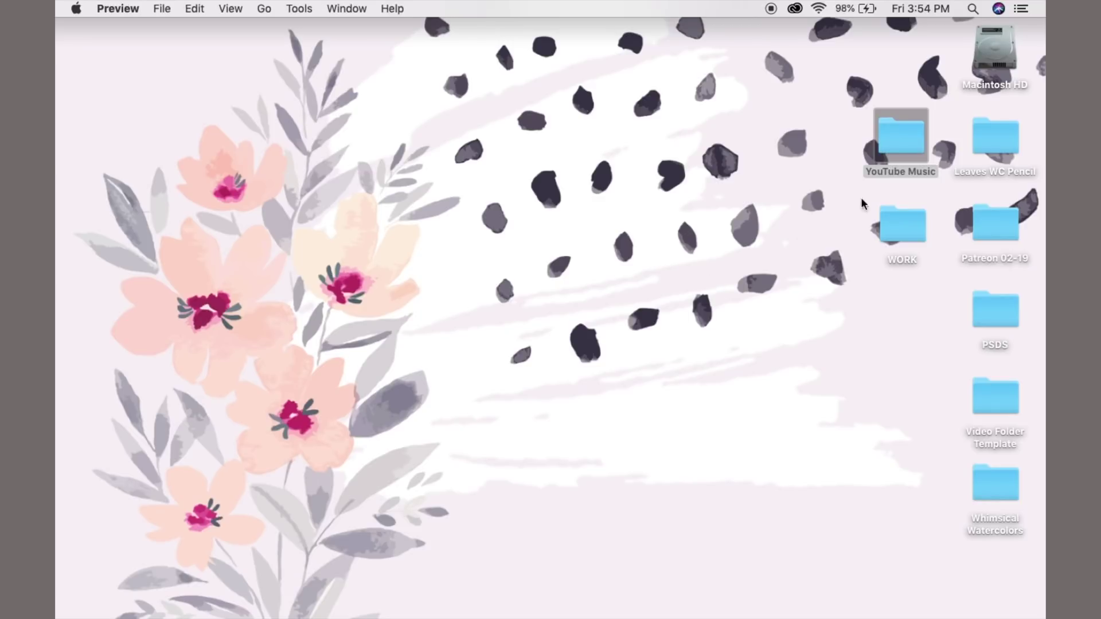
Step: Open the info window of the YouTube Music desktop folder and copy the folder's icon
right_click(887, 137)
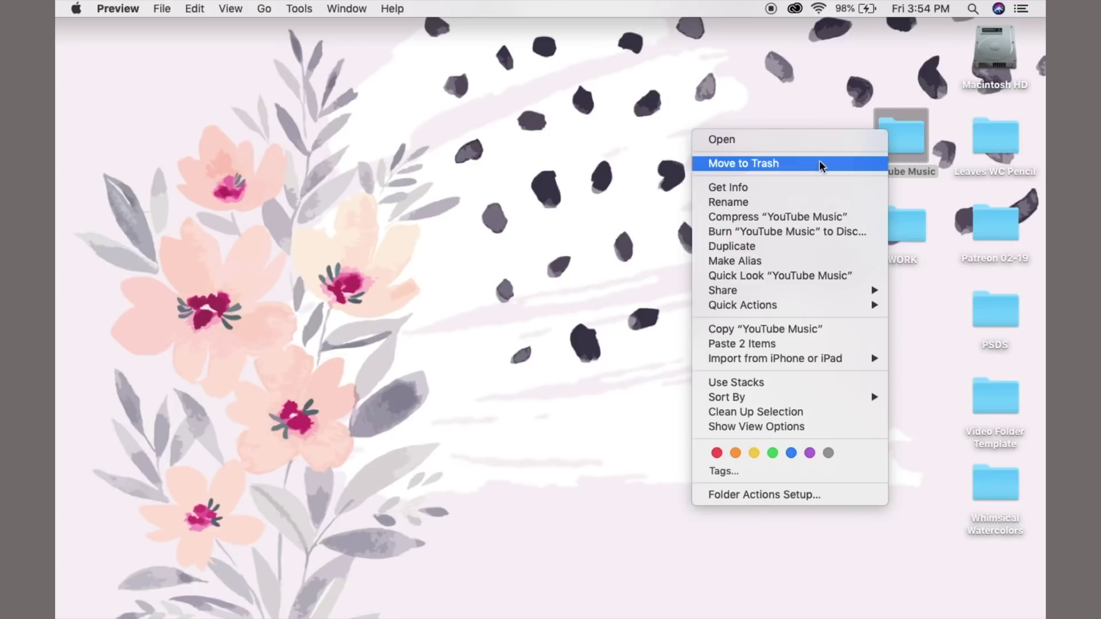
left_click(804, 189)
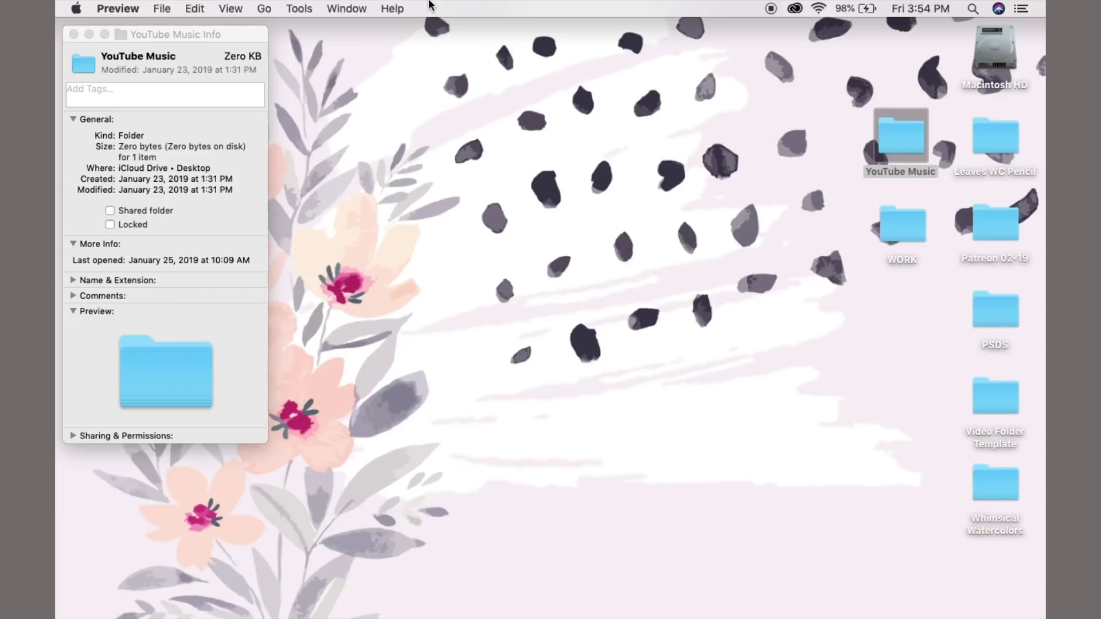
left_click(84, 64)
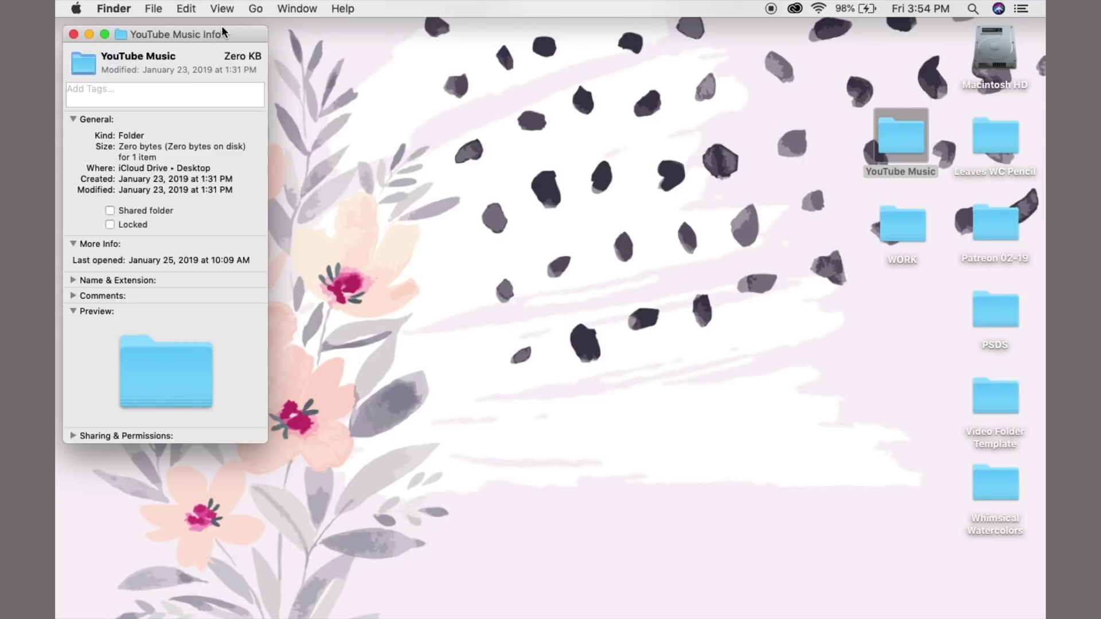
left_click(186, 10)
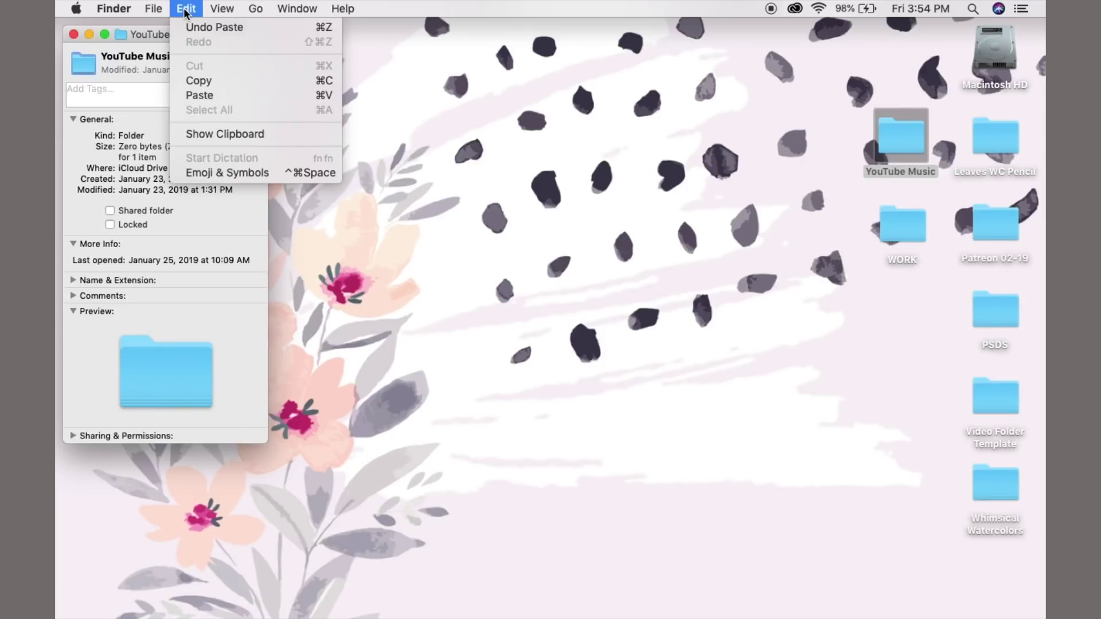
left_click(195, 81)
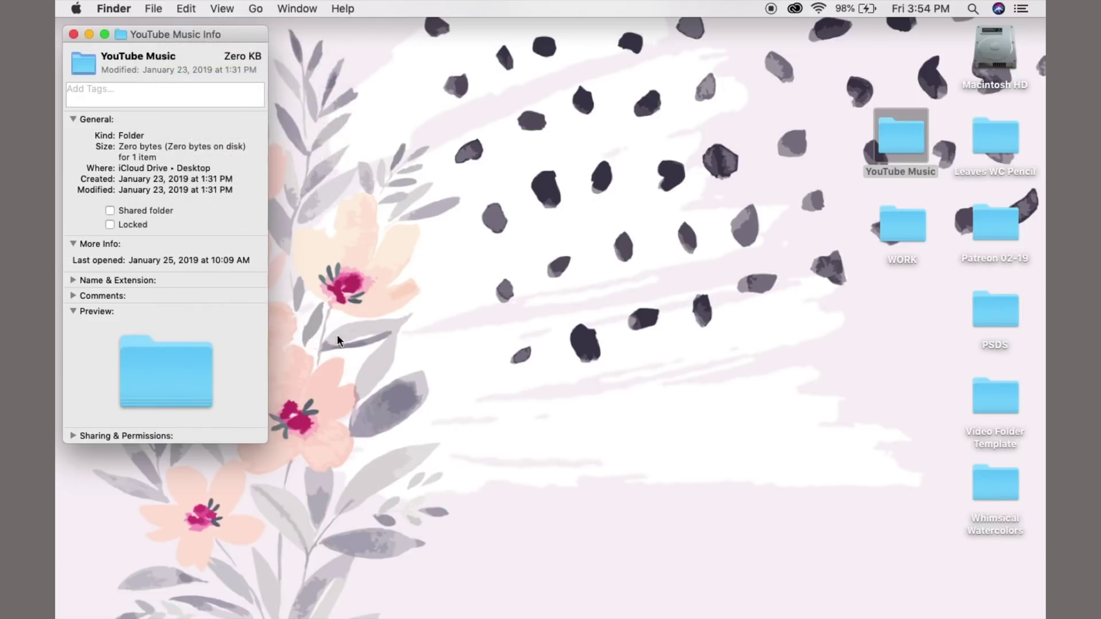
Step: Find Preview in the Applications folder and launch it
left_click(300, 198)
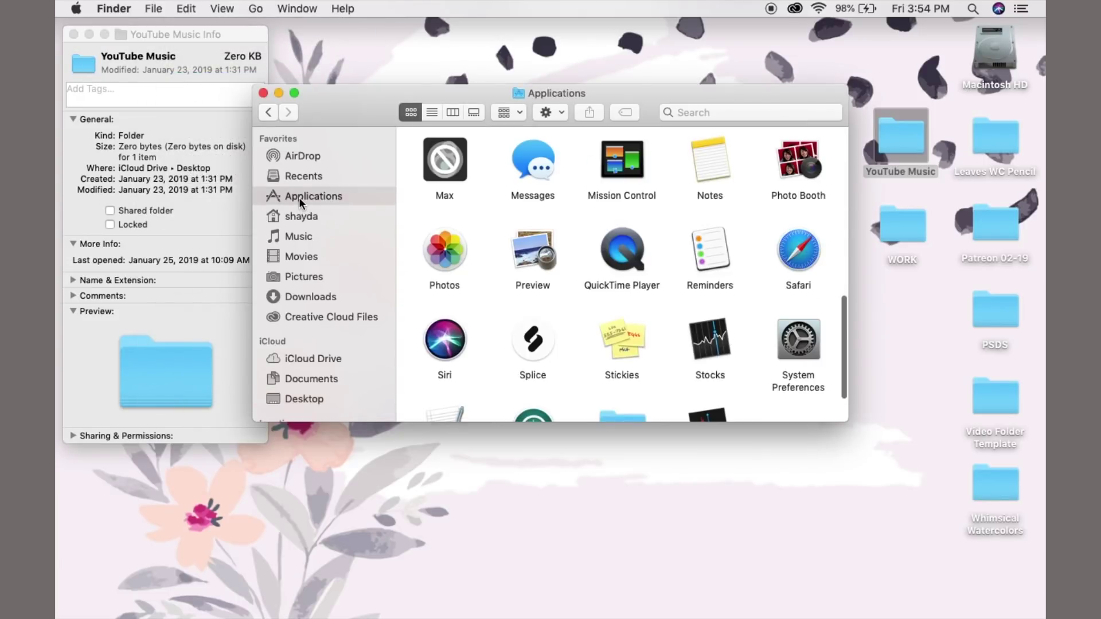
scroll(491, 248, "down", 3)
scroll(490, 248, "up", 5)
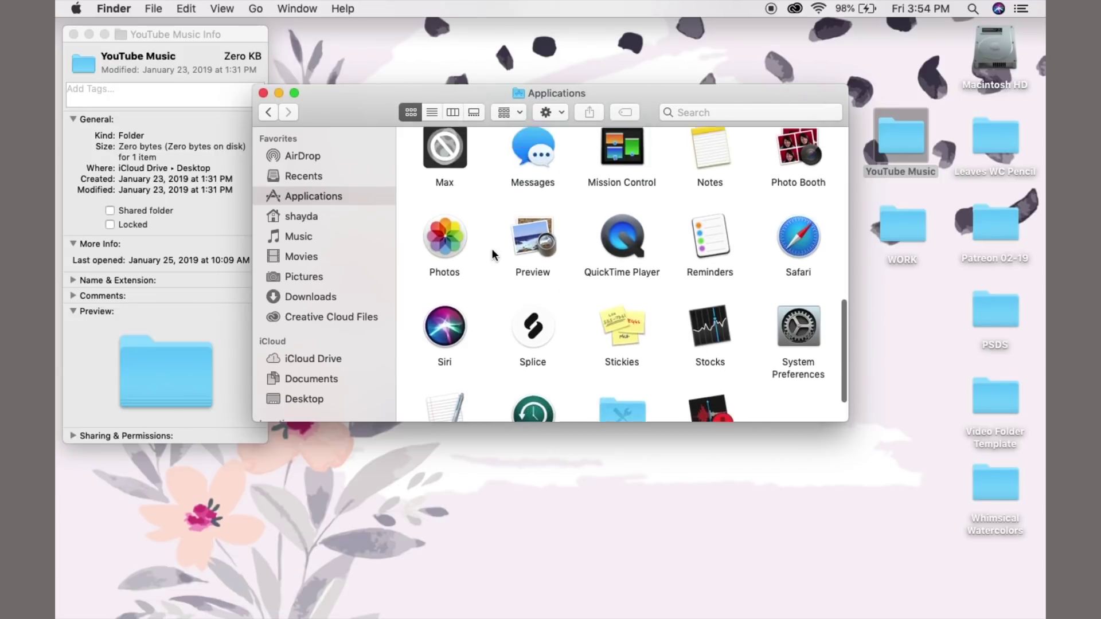
scroll(491, 249, "up", 2)
scroll(490, 249, "down", 2)
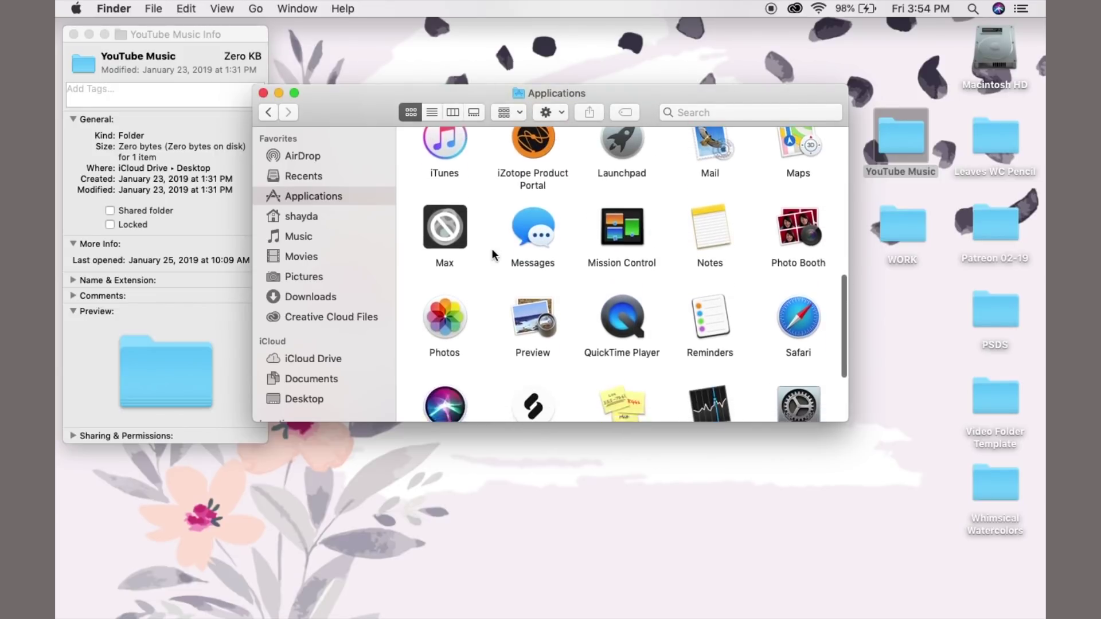
double_click(520, 284)
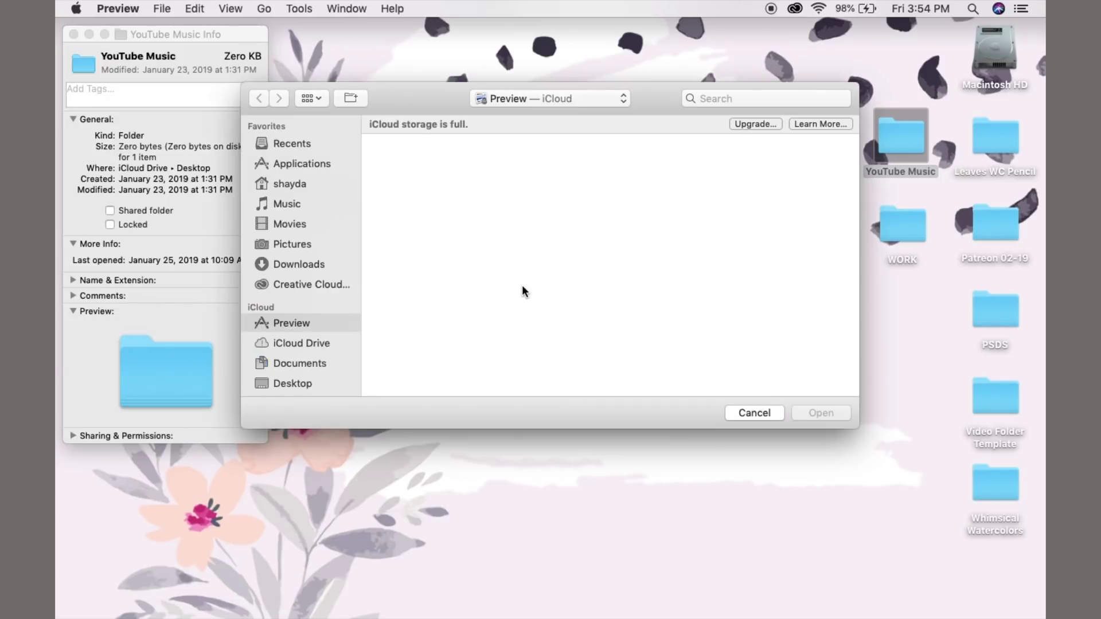
Step: Create a new image from the copied folder icon and move its window clear of the folder info window
left_click(163, 8)
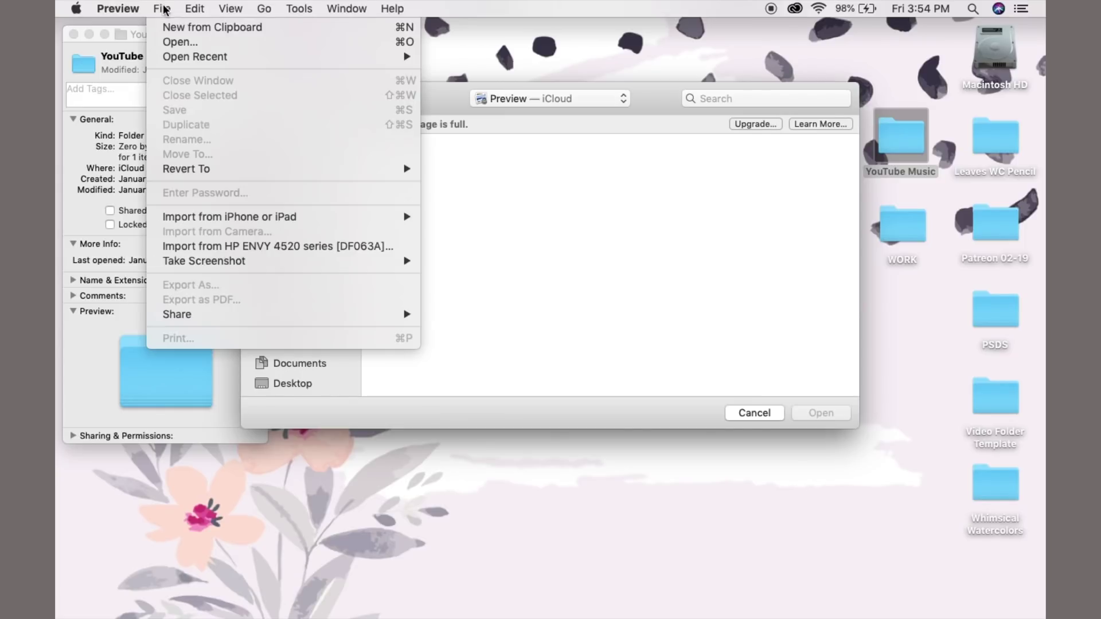
left_click(177, 22)
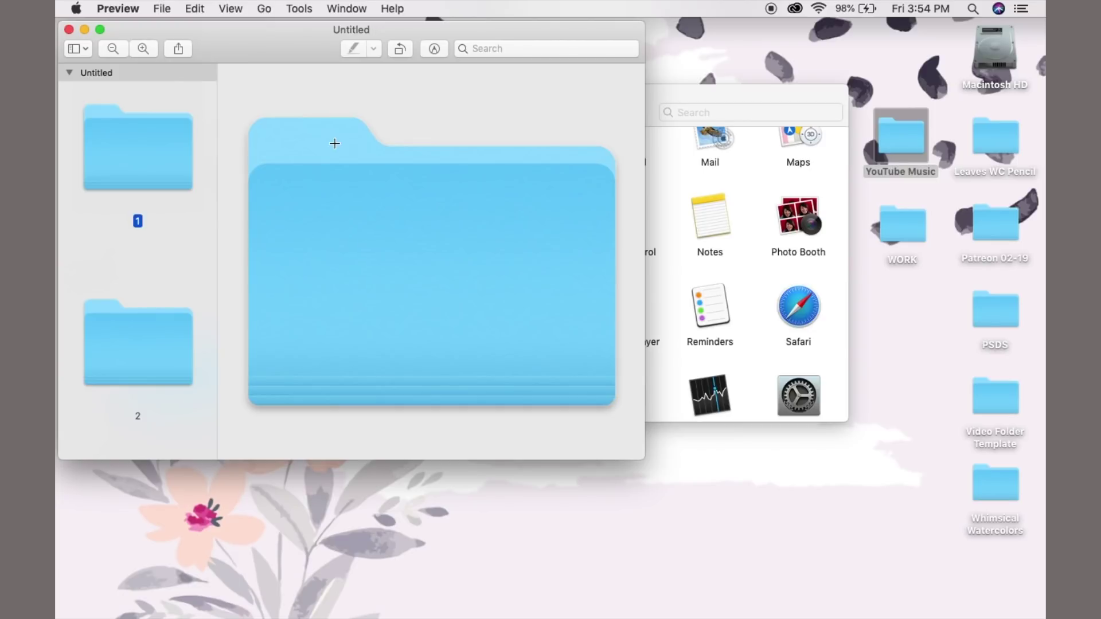
left_click_drag(263, 39, 443, 50)
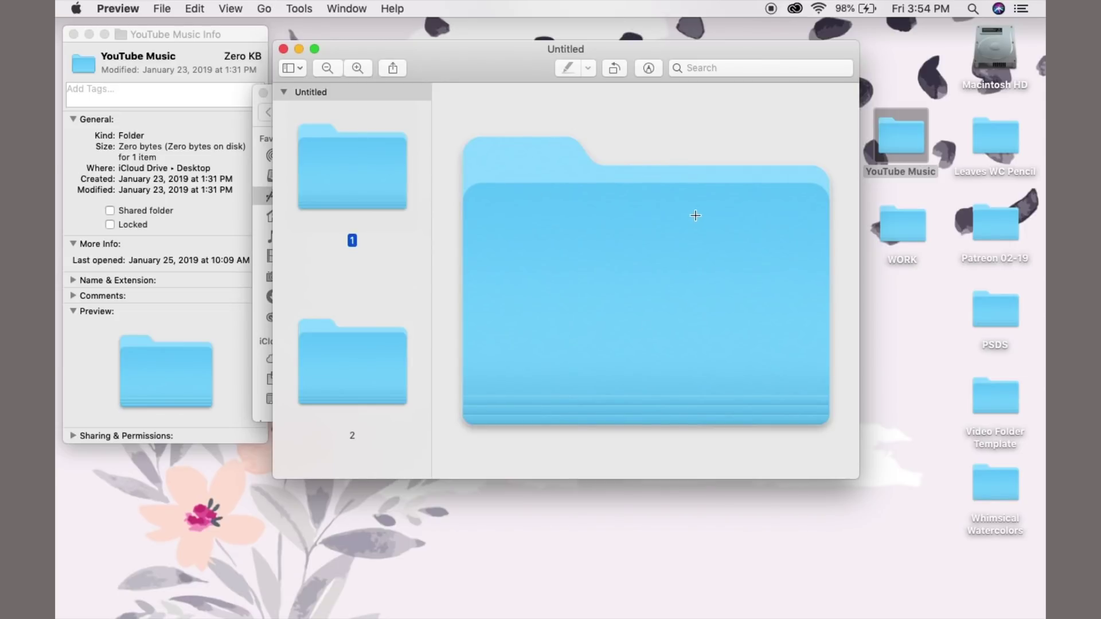
Step: Show the markup tools, open Adjust Color for the first folder image, and arrange the windows so the image and adjustments are accessible
left_click(648, 68)
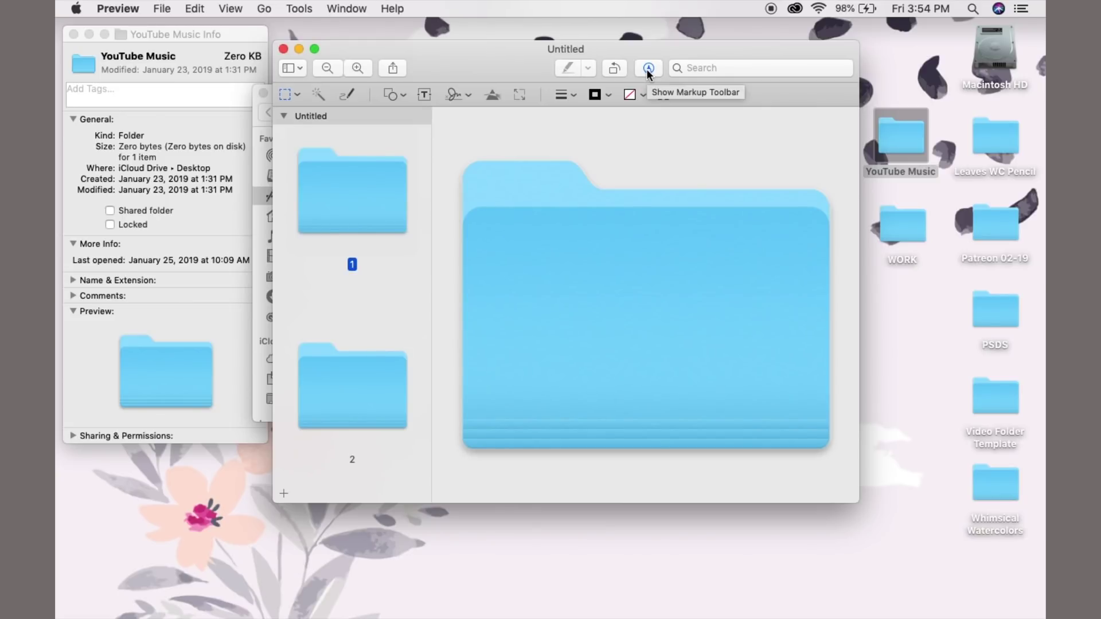
left_click(493, 95)
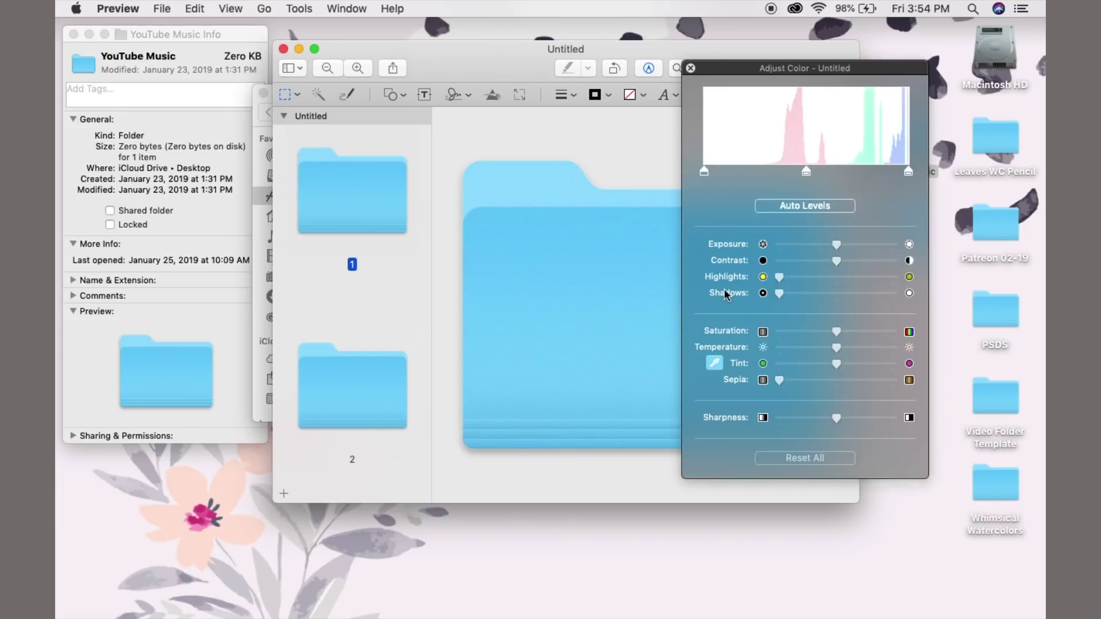
left_click_drag(762, 66, 837, 66)
left_click_drag(497, 60, 426, 60)
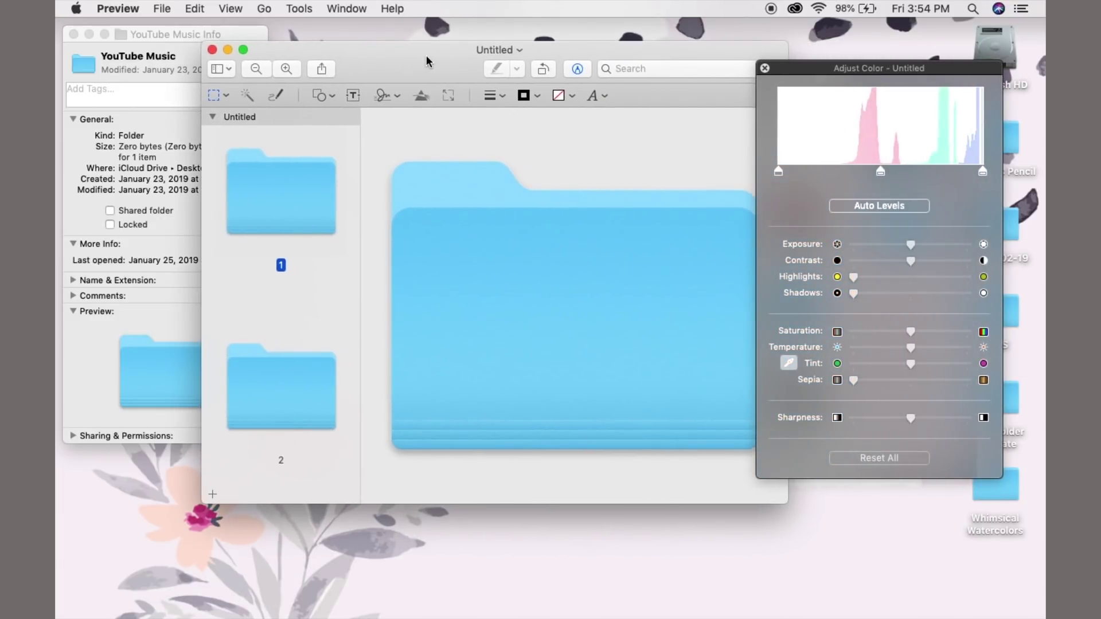
Step: Try exposure, contrast, temperature and sepia changes on the first folder image, resetting all adjustments after each trial
left_click_drag(911, 244, 969, 264)
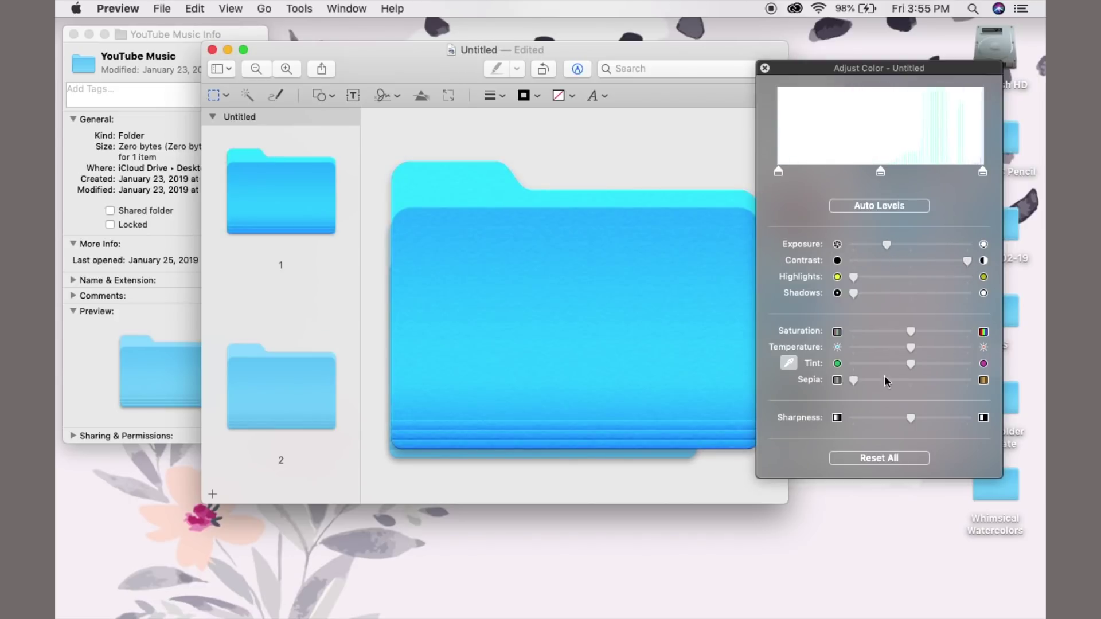
left_click(888, 458)
mouse_move(909, 348)
left_mouse_down()
mouse_move(848, 345)
mouse_move(921, 347)
left_mouse_up()
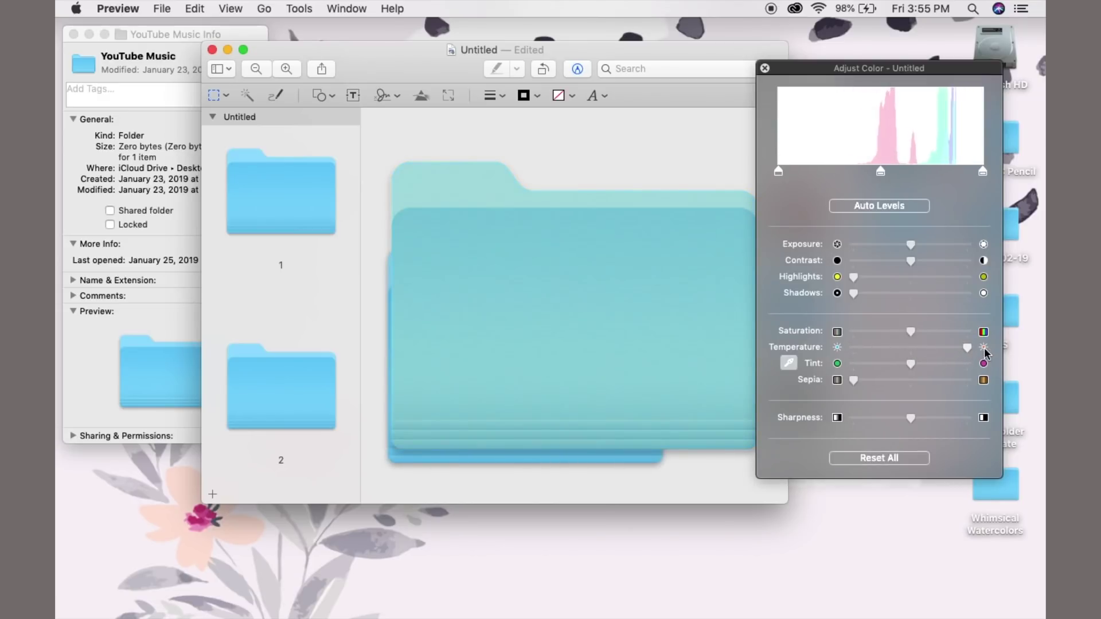
left_click(892, 457)
left_click_drag(853, 381, 979, 383)
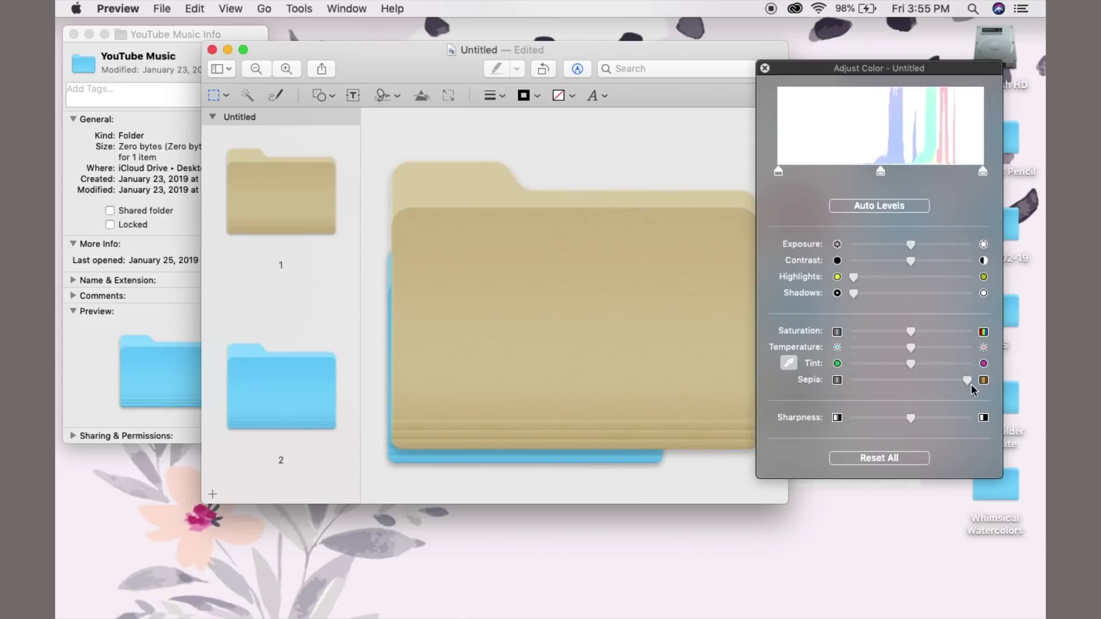
left_click(891, 458)
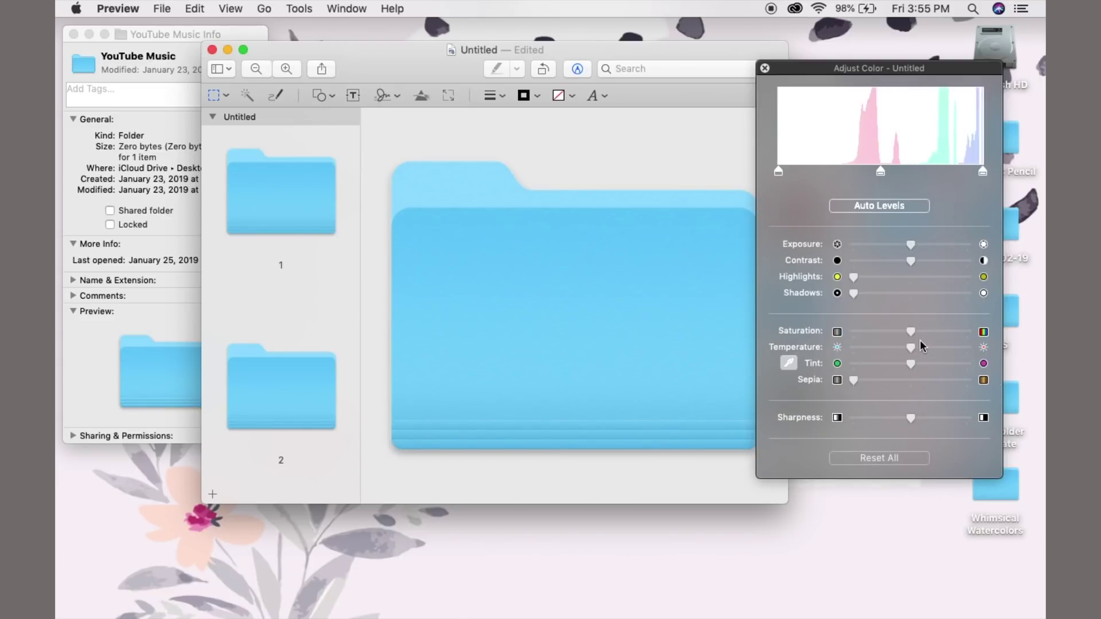
Step: Reduce the saturation to the minimum on both folder images and close the color adjustments
left_click_drag(910, 331, 844, 333)
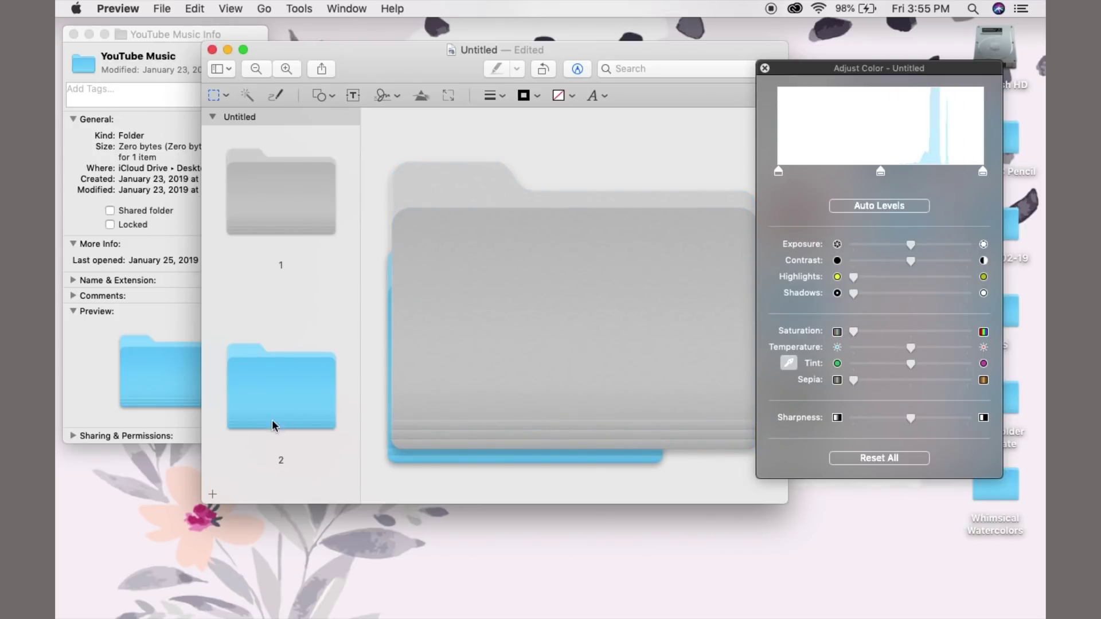
left_click(261, 404)
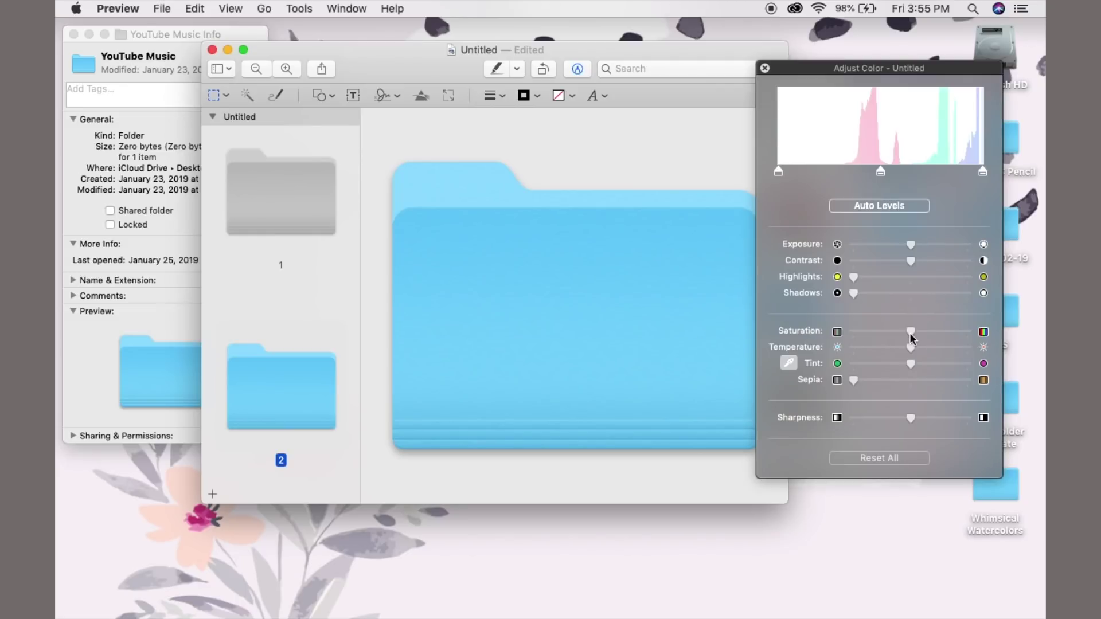
left_click_drag(911, 335, 844, 332)
left_click(764, 68)
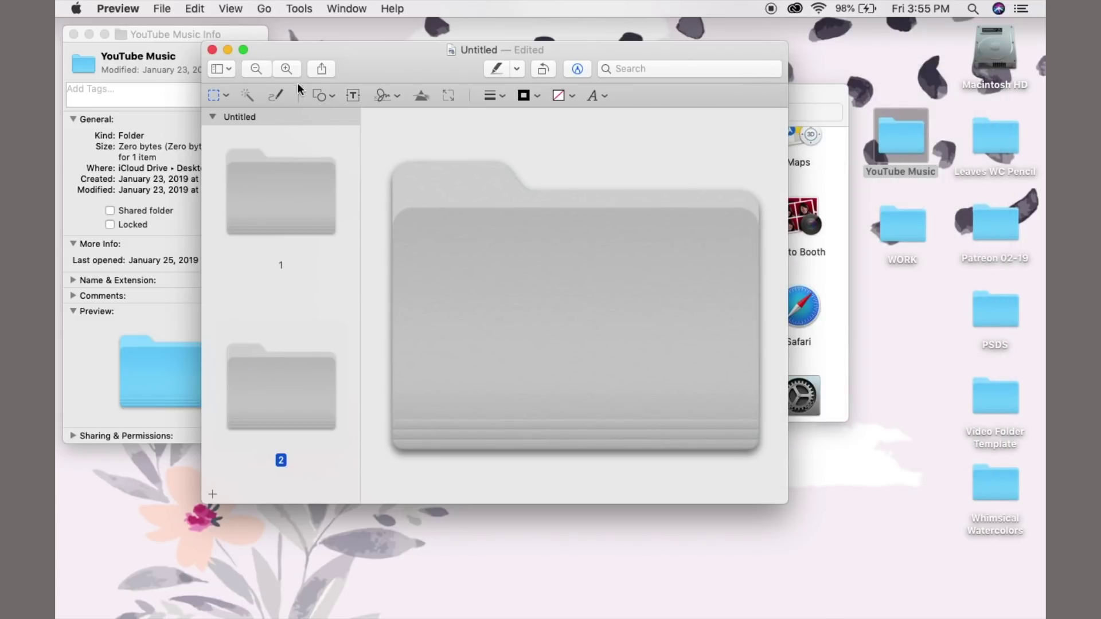
Step: Select the entire second folder image, now grey, and copy it
left_click(190, 9)
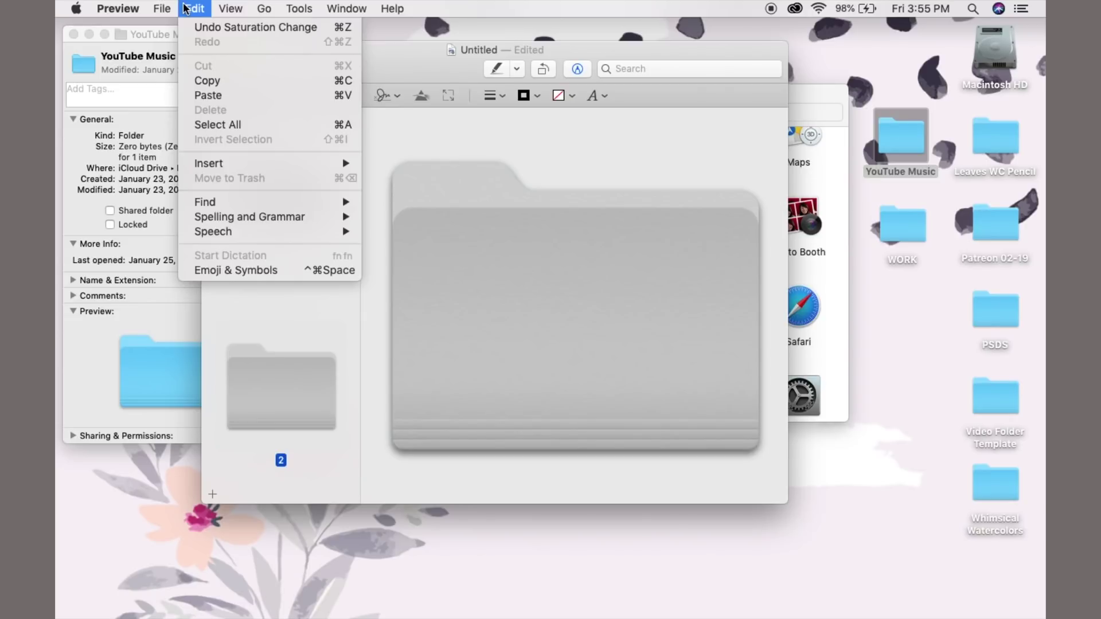
left_click(252, 125)
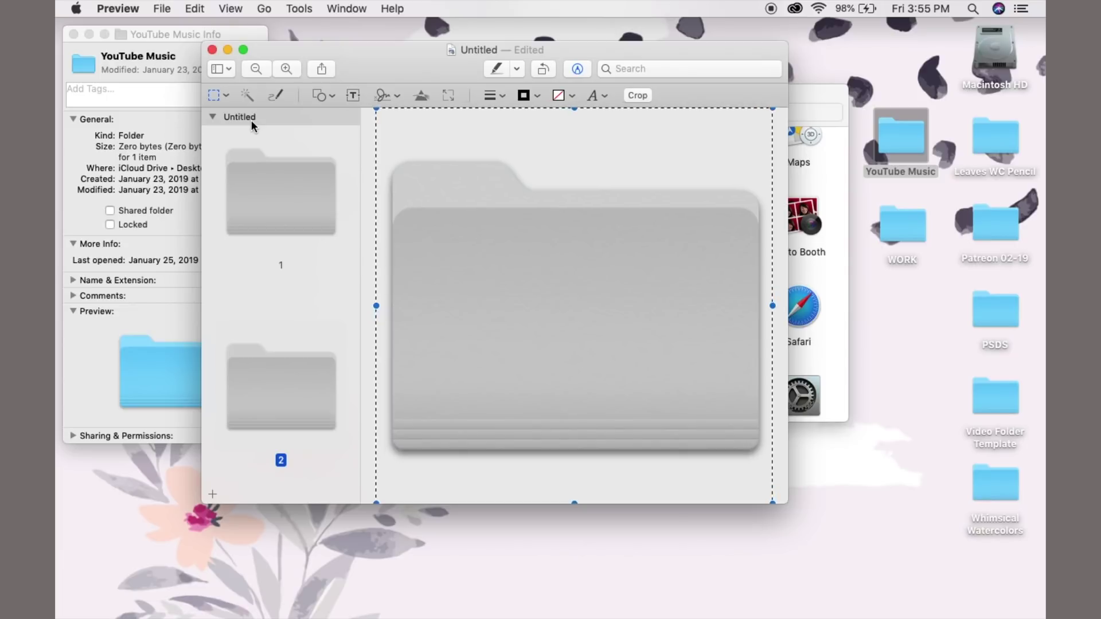
left_click(197, 7)
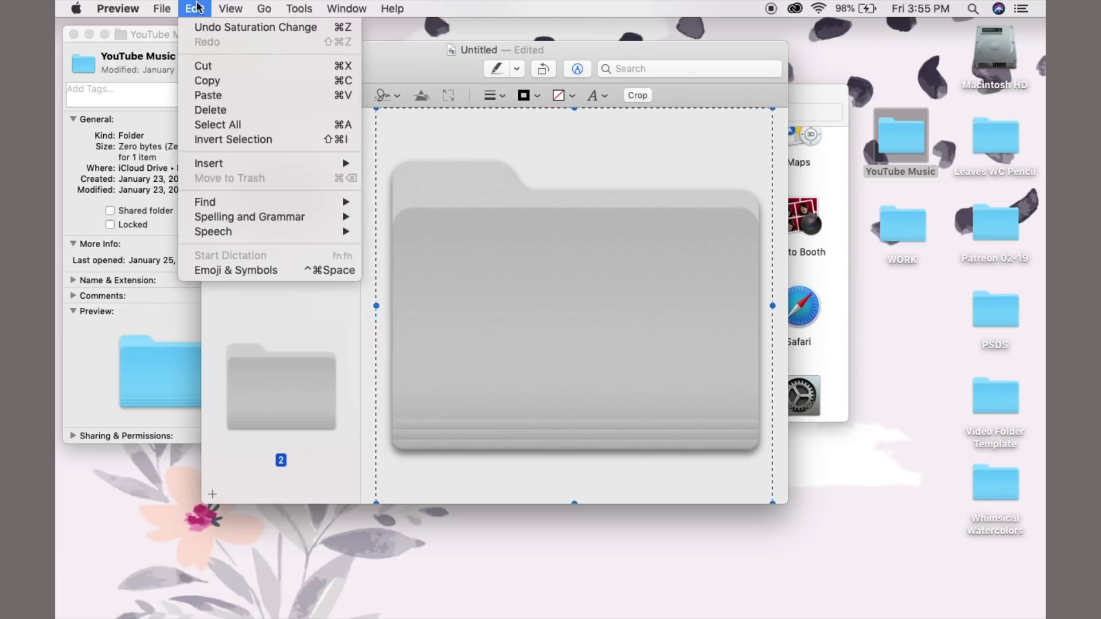
left_click(228, 86)
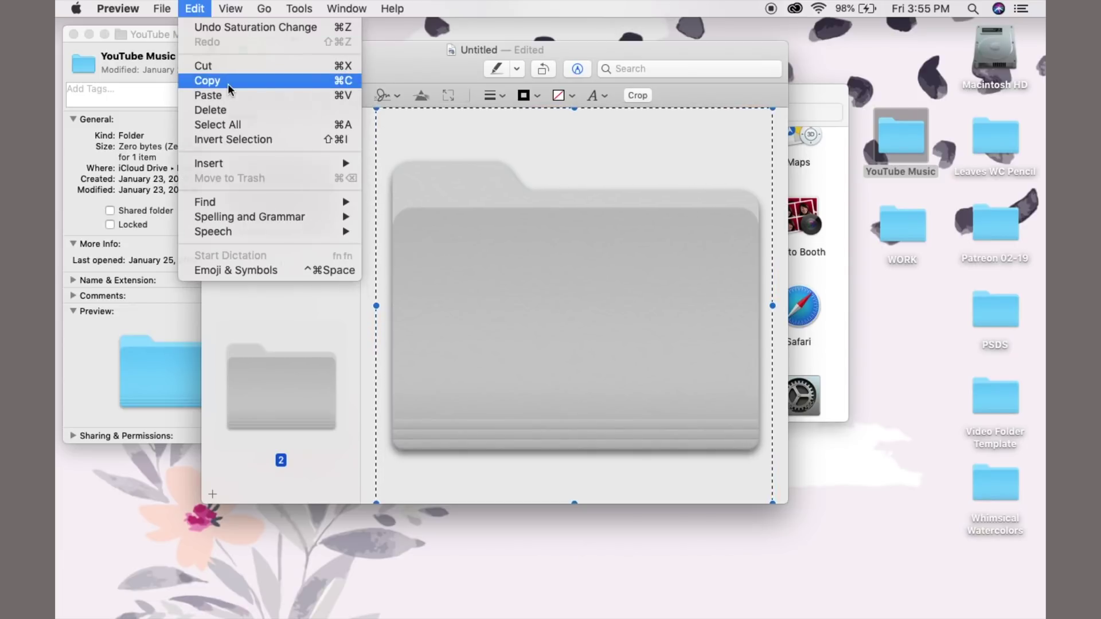
Step: Paste the copied grey folder image as the YouTube Music folder's icon and close its info window
left_click(164, 33)
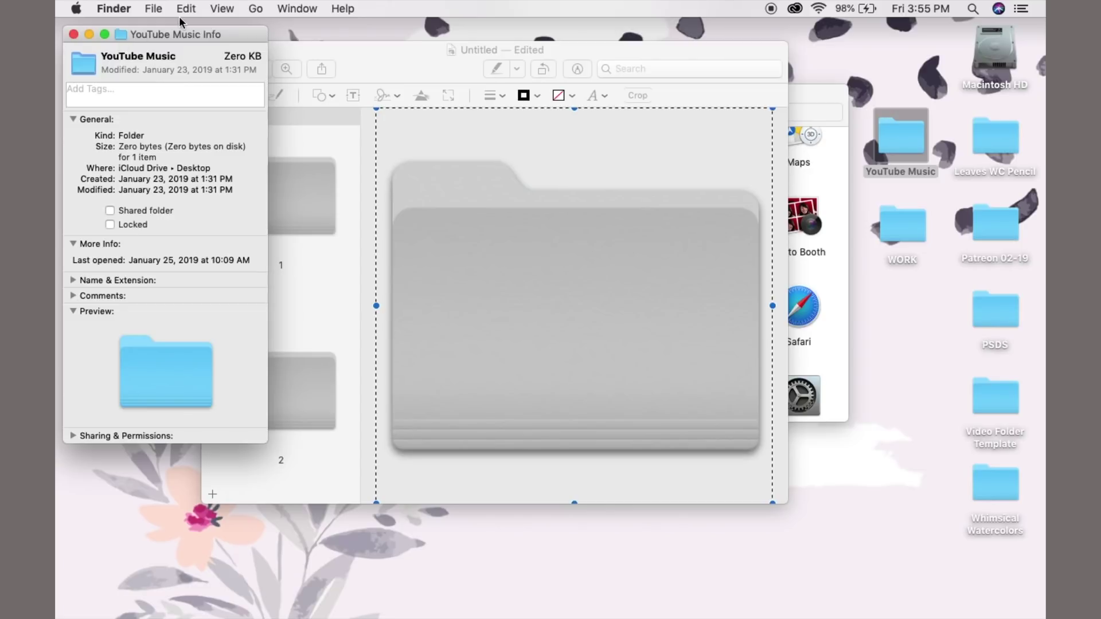
left_click(193, 8)
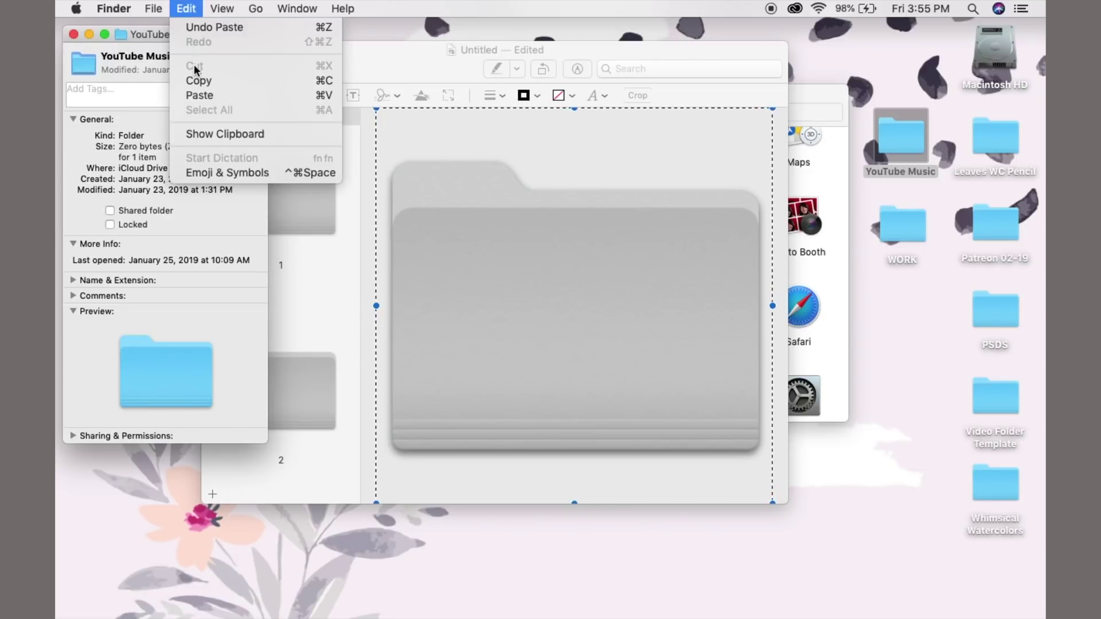
left_click(195, 96)
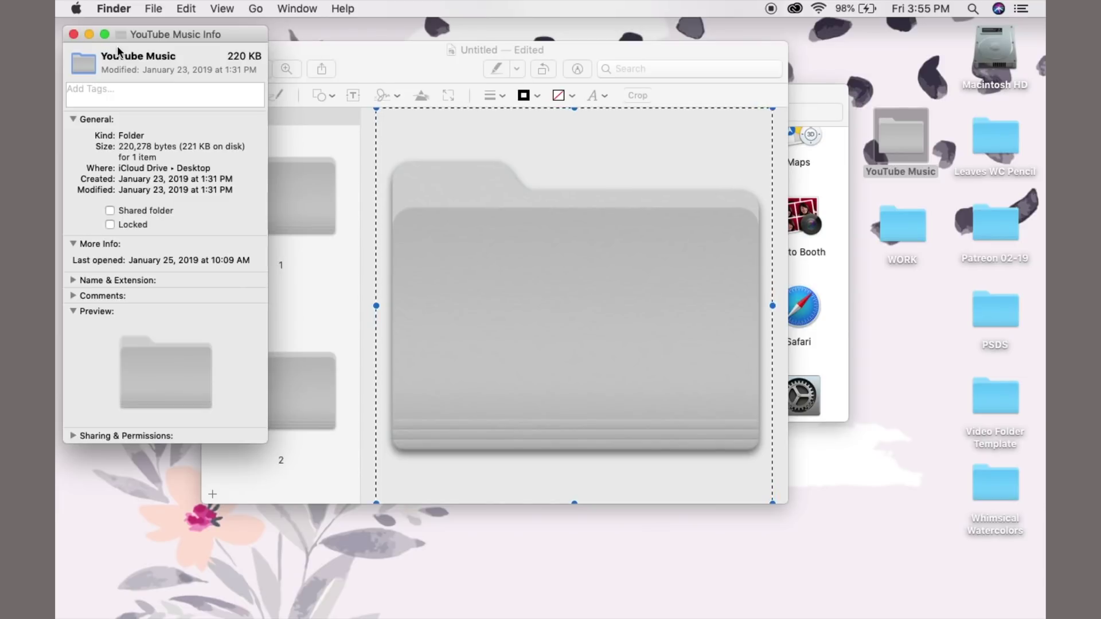
left_click(73, 34)
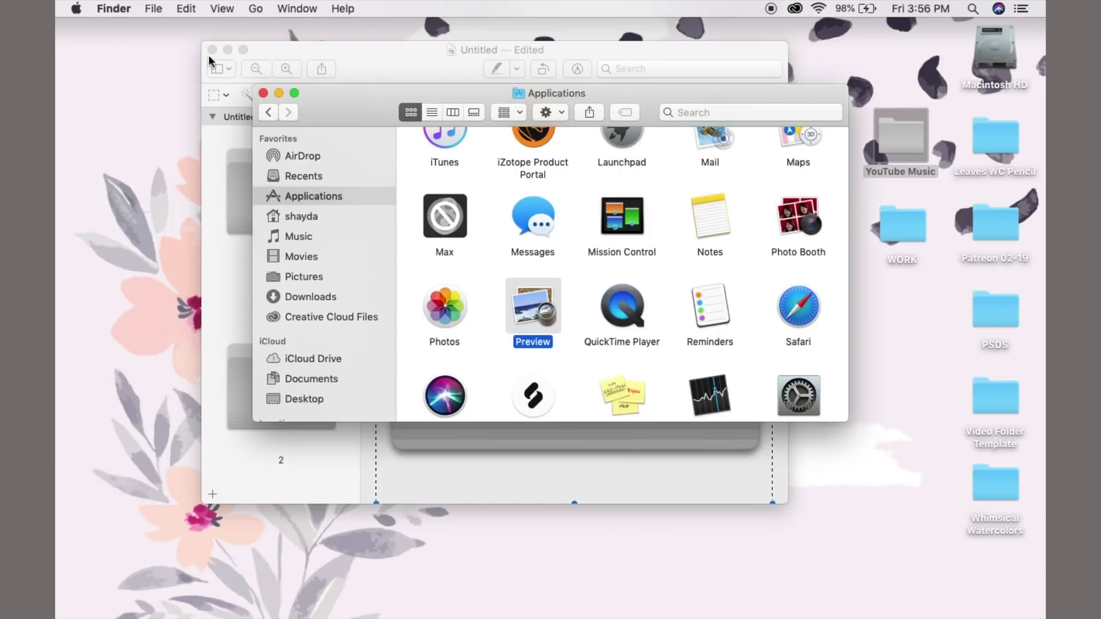
Step: Keep the untitled folder image open without saving it and minimize its window
left_click(211, 50)
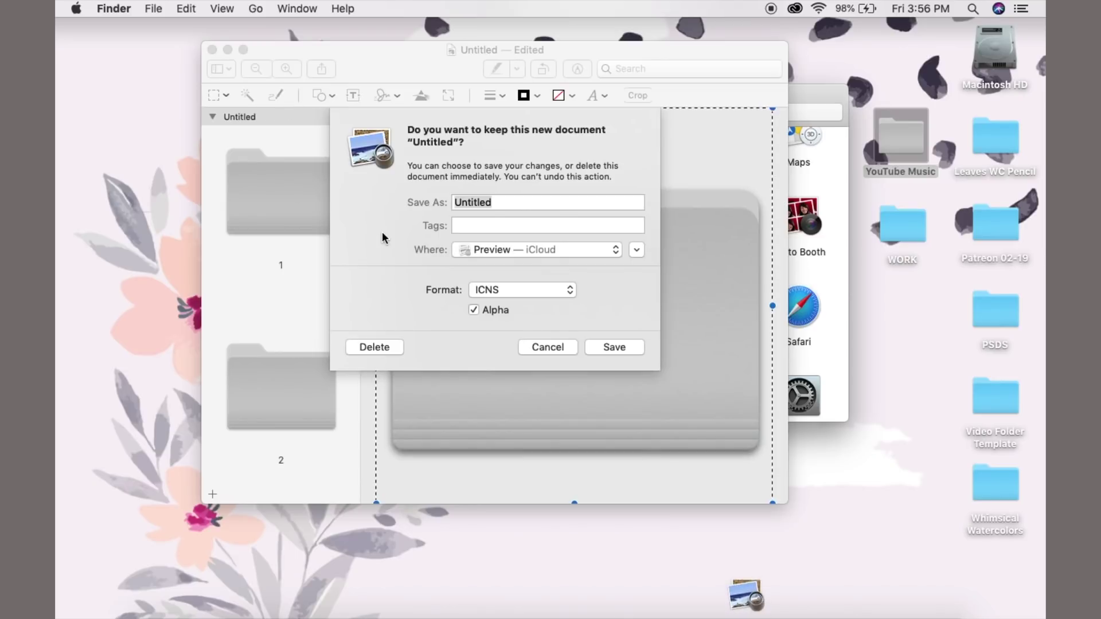
left_click(563, 346)
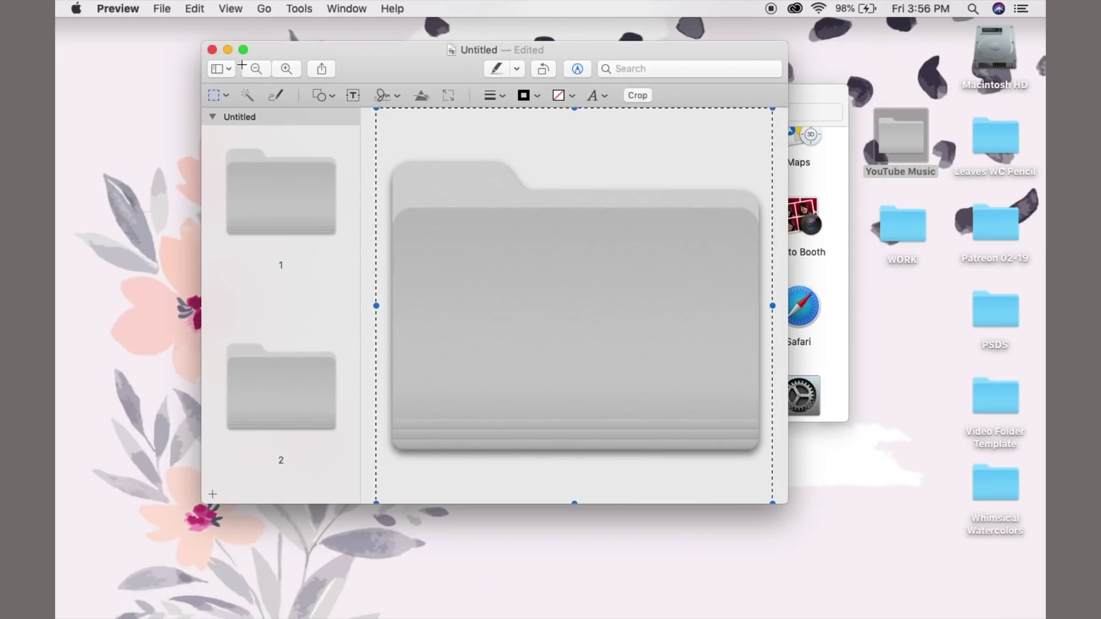
left_click(228, 50)
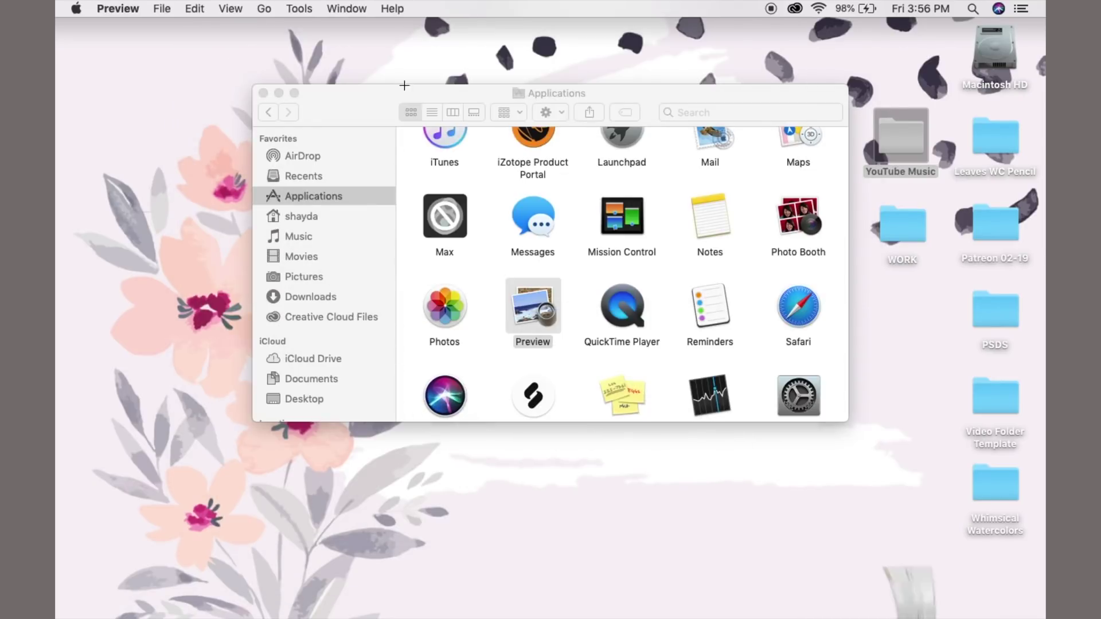
Step: Close the Applications window, paste the copied grey folder image as the WORK folder's icon and close its info window
left_click(263, 92)
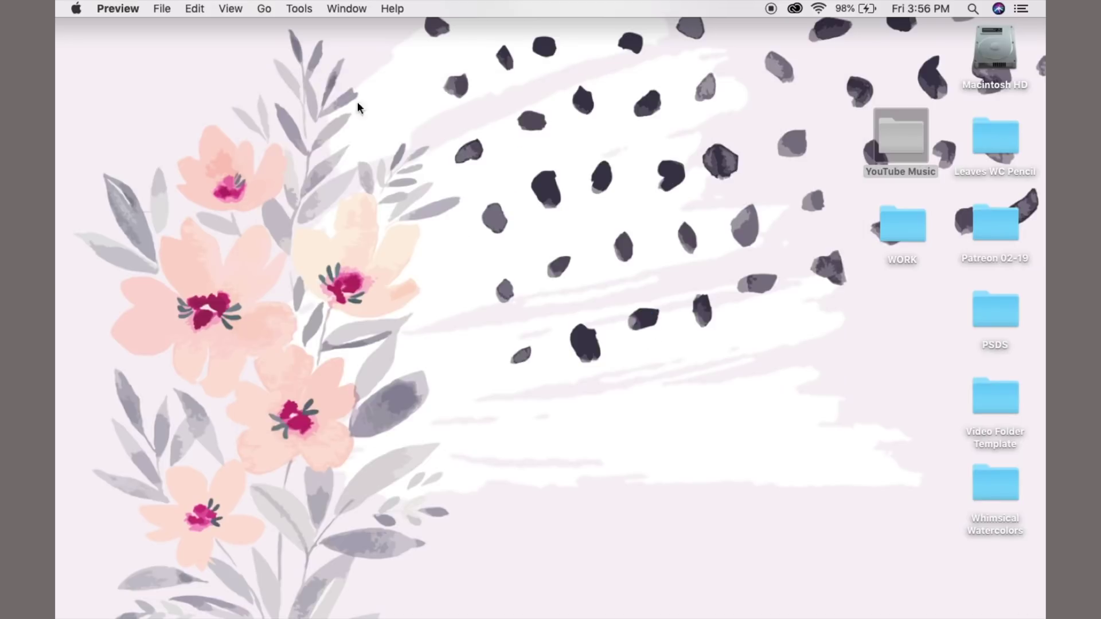
left_click(914, 233)
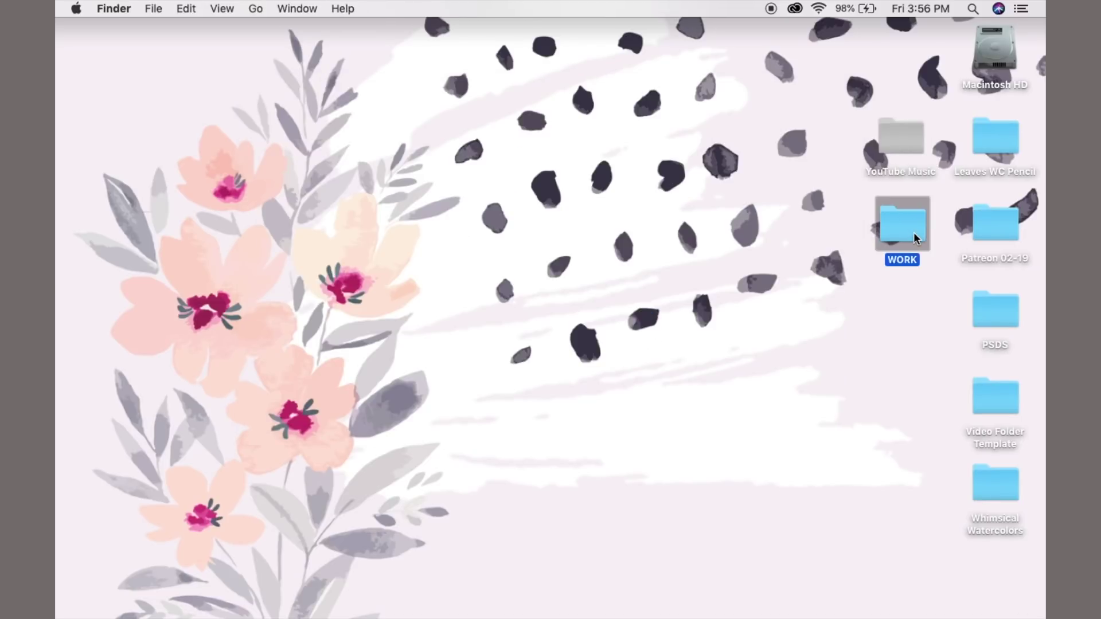
right_click(913, 233)
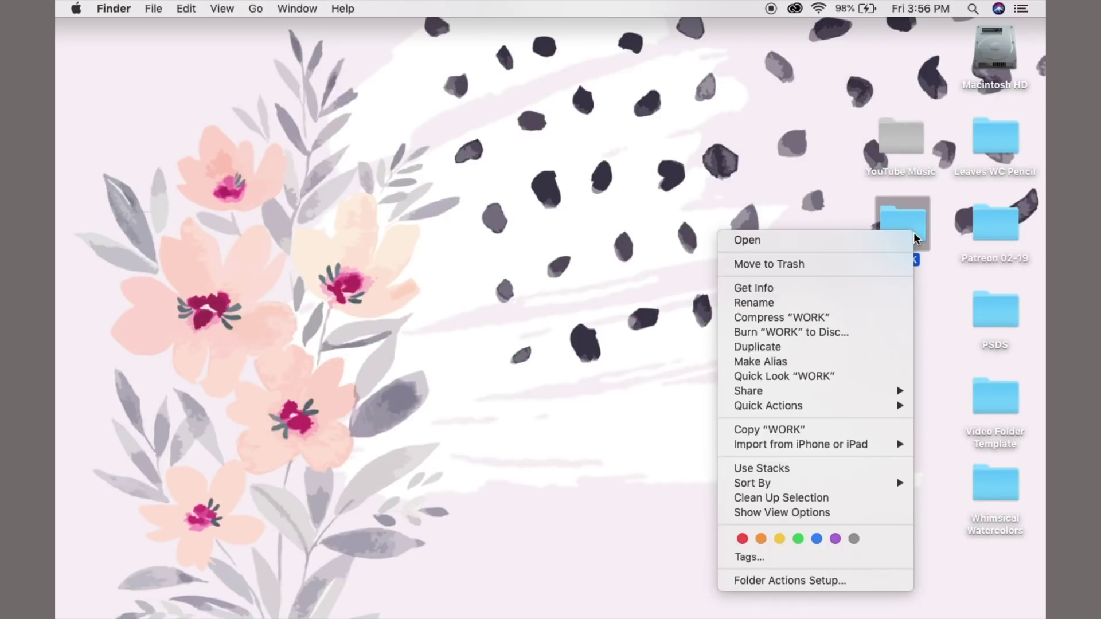
left_click(860, 288)
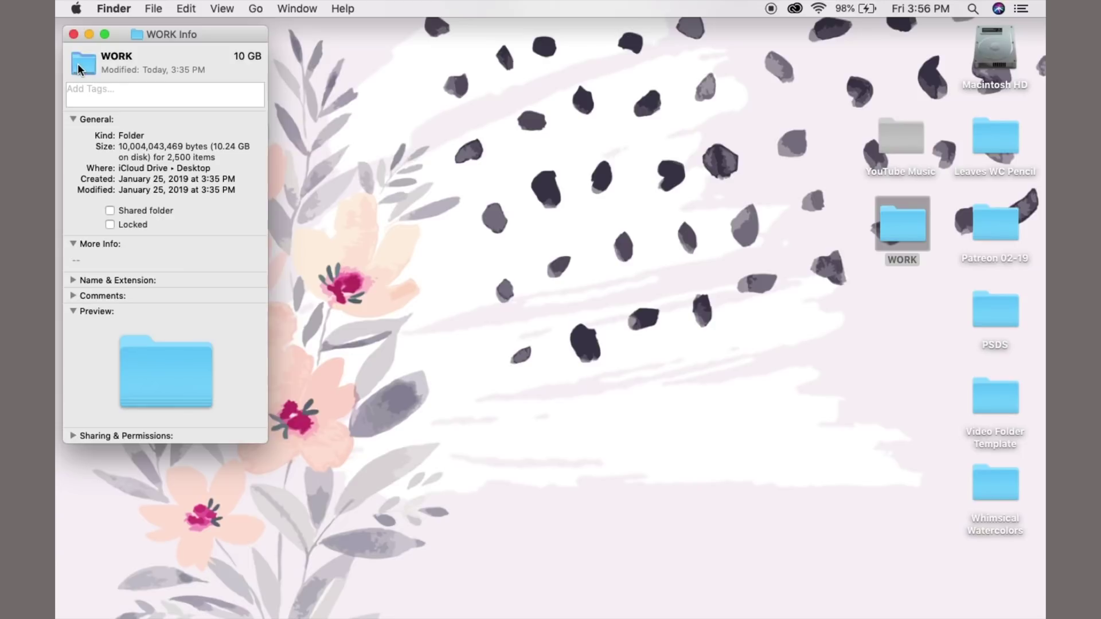
left_click(181, 12)
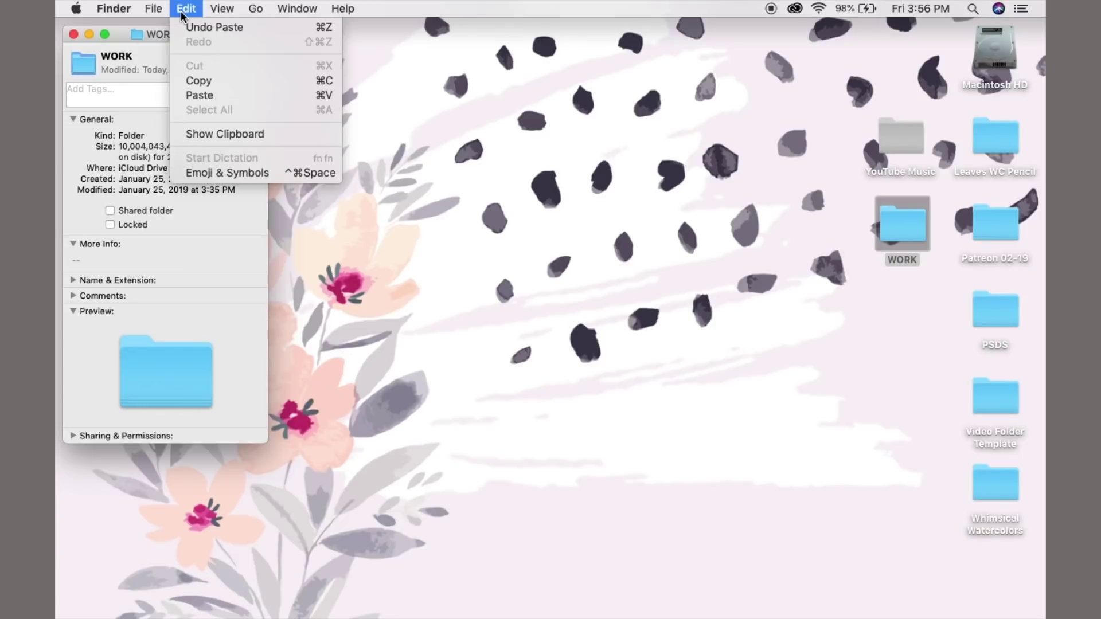
left_click(190, 95)
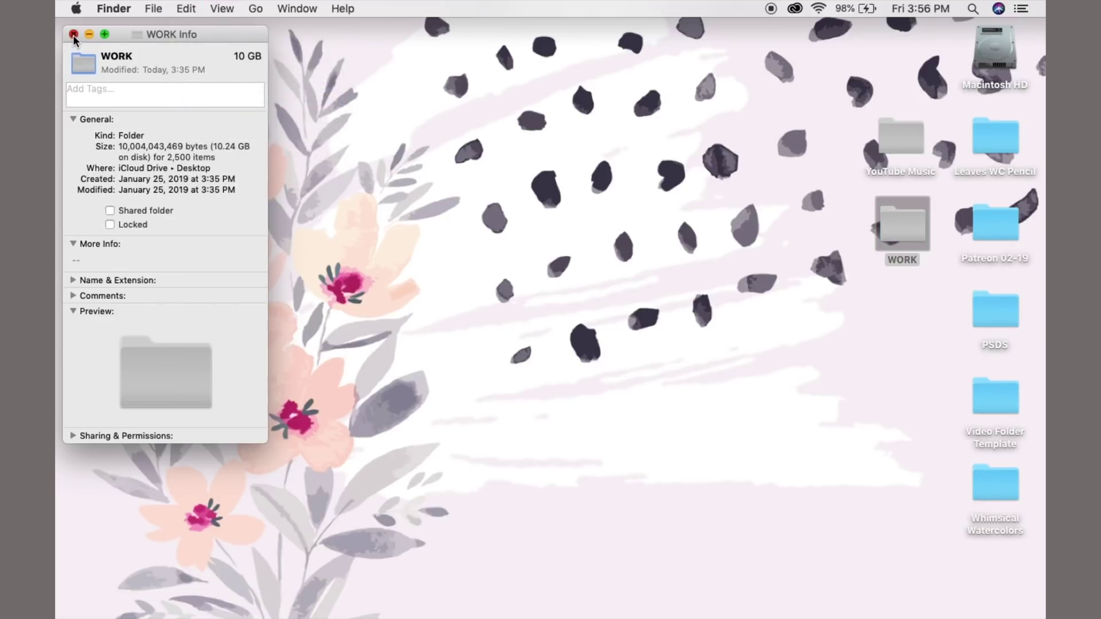
left_click(73, 35)
Step: Replace the Leaves WC Pencil folder's icon with the copied grey folder image and close its info window
left_click(995, 136)
left_click(186, 9)
left_click(206, 80)
right_click(993, 123)
left_click(831, 179)
left_click(187, 9)
left_click(189, 10)
left_click(187, 8)
left_click(207, 93)
left_click(73, 33)
Step: Apply the copied grey folder image as the icon of the Patreon 02-19 folder and close its info window
right_click(995, 228)
left_click(896, 294)
left_click(187, 9)
left_click(195, 86)
left_click(73, 33)
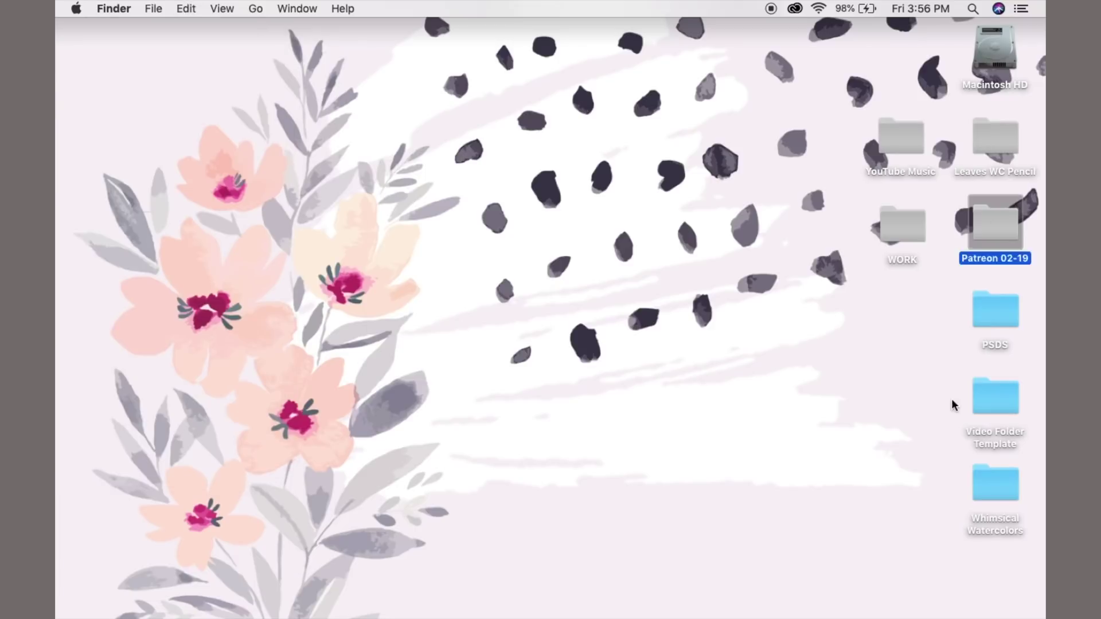
Step: Paste the grey folder image over the PSDS folder's icon and close its info window
right_click(996, 313)
left_click(894, 311)
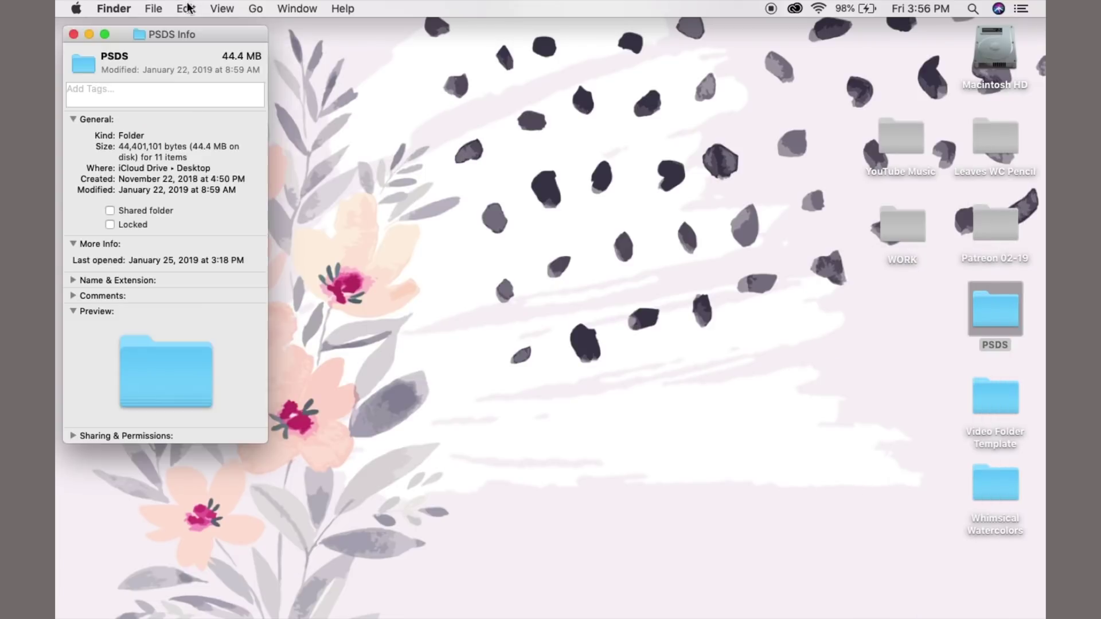
left_click(198, 93)
left_click(73, 34)
Step: Change the Video Folder Template folder's icon to the copied grey folder image and close its info window
right_click(997, 402)
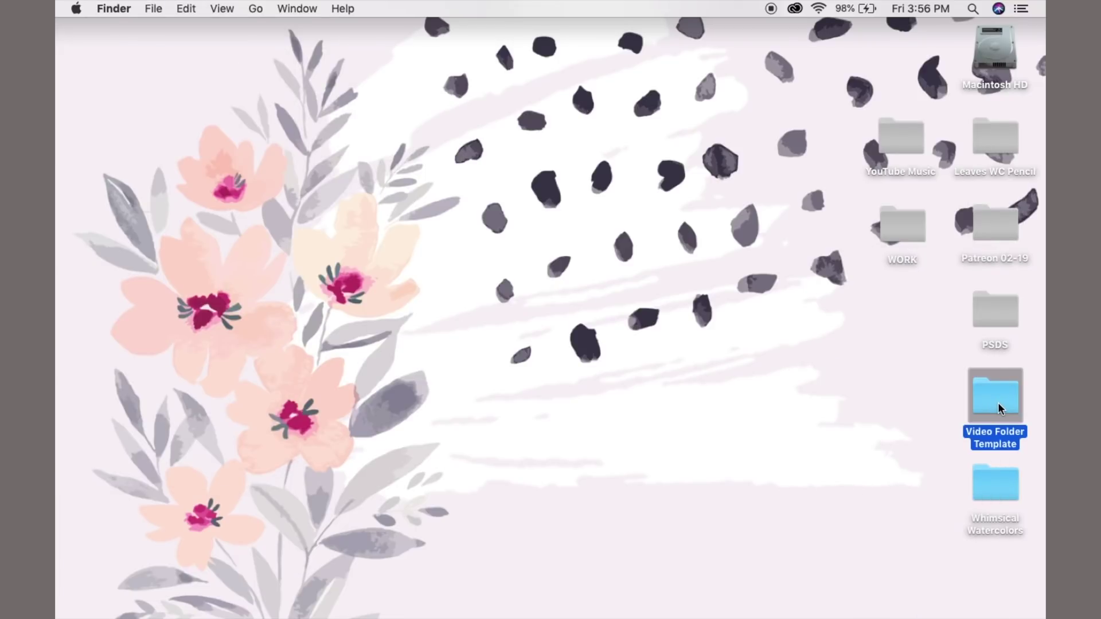
left_click(922, 313)
left_click(187, 8)
left_click(83, 63)
left_click(187, 9)
left_click(203, 92)
left_click(73, 34)
Step: Give the Whimsical Watercolors folder the copied grey folder image as its icon and close its info window
left_click(996, 484)
right_click(997, 484)
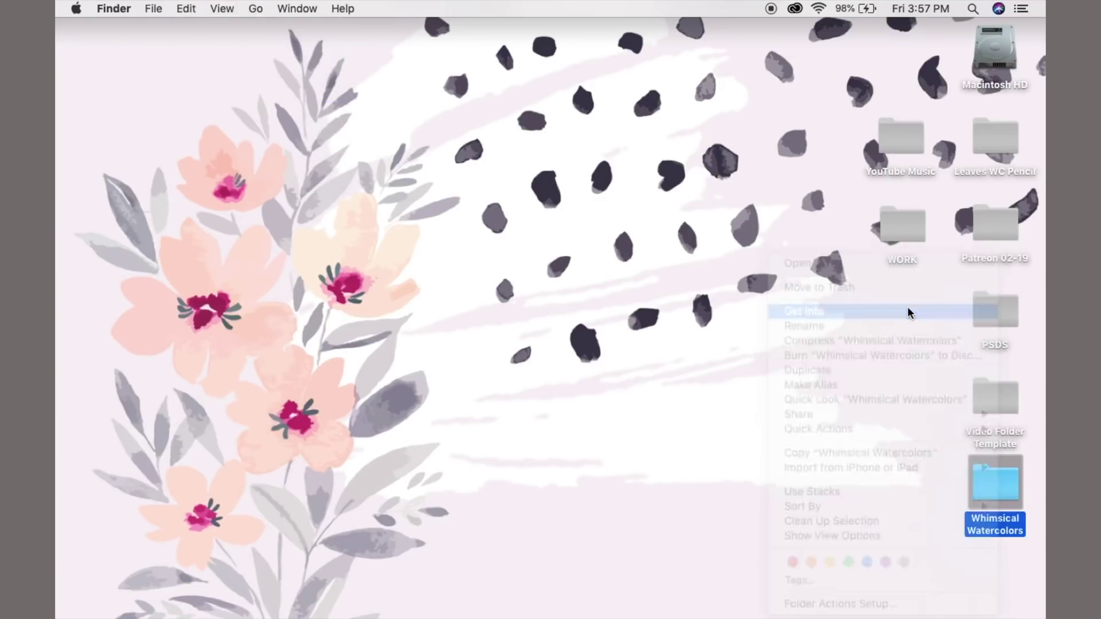
left_click(907, 306)
left_click(83, 66)
left_click(187, 9)
left_click(203, 93)
left_click(73, 34)
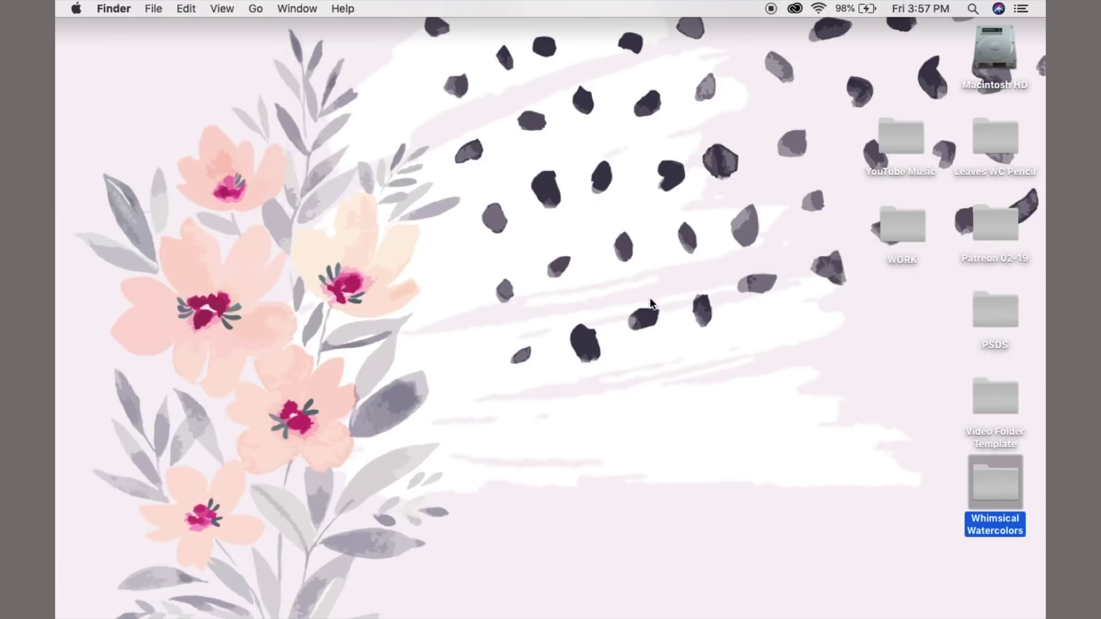